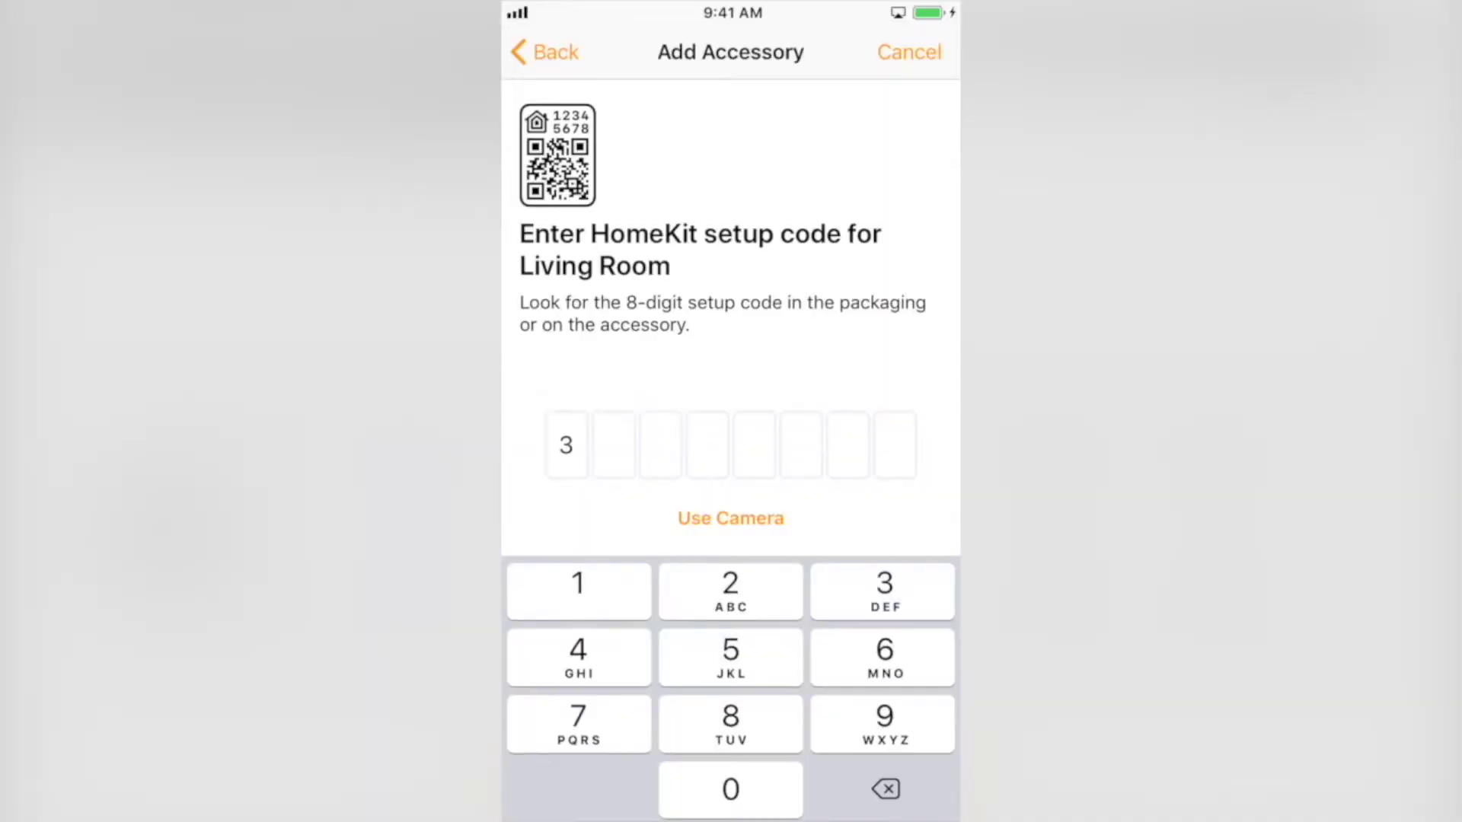
text(88011)
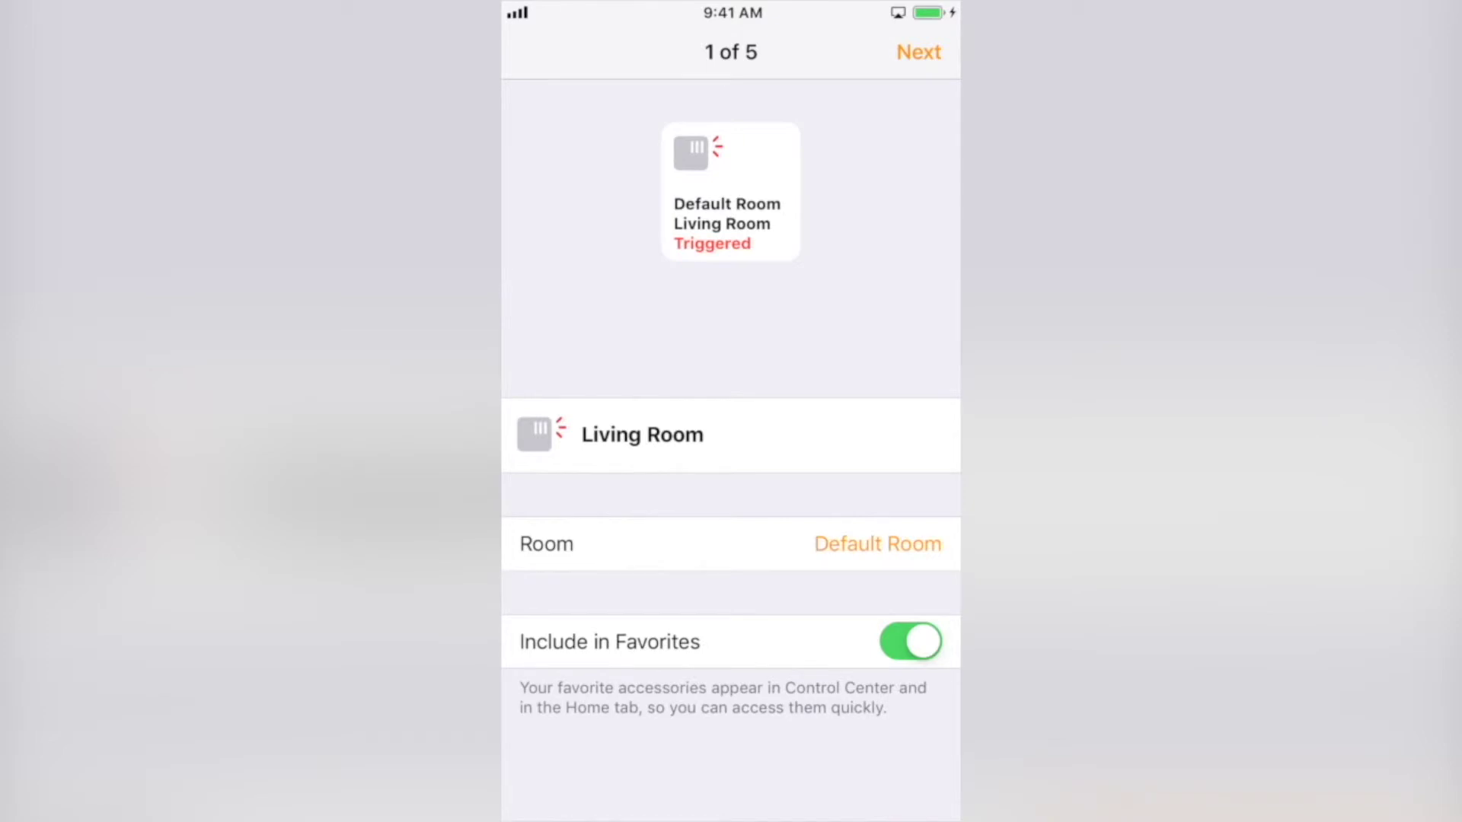
Put the first Ecobee accessory in the Living Room and advance past setup page 2 of 5
click(731, 544)
click(577, 653)
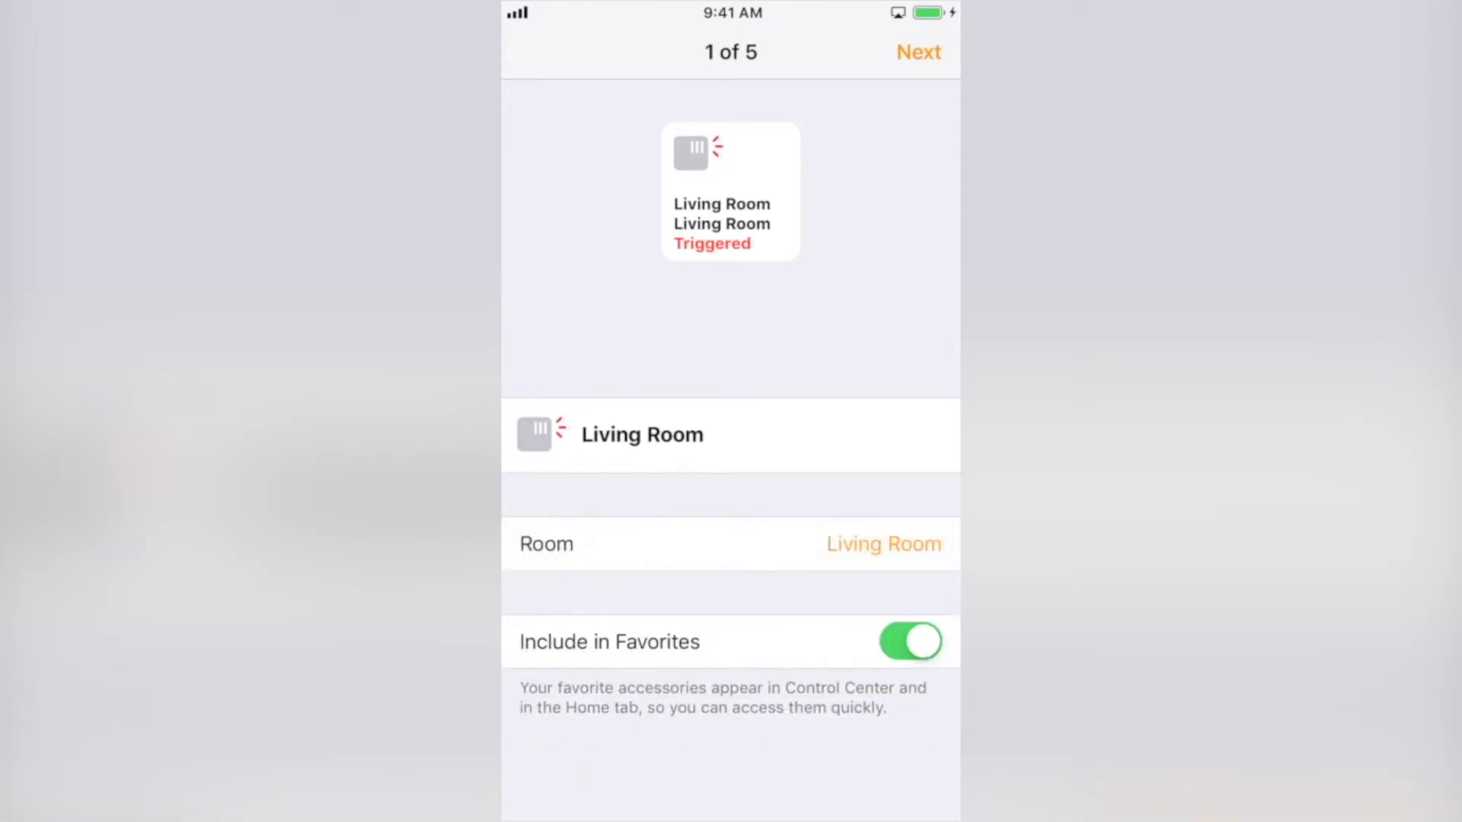
click(920, 51)
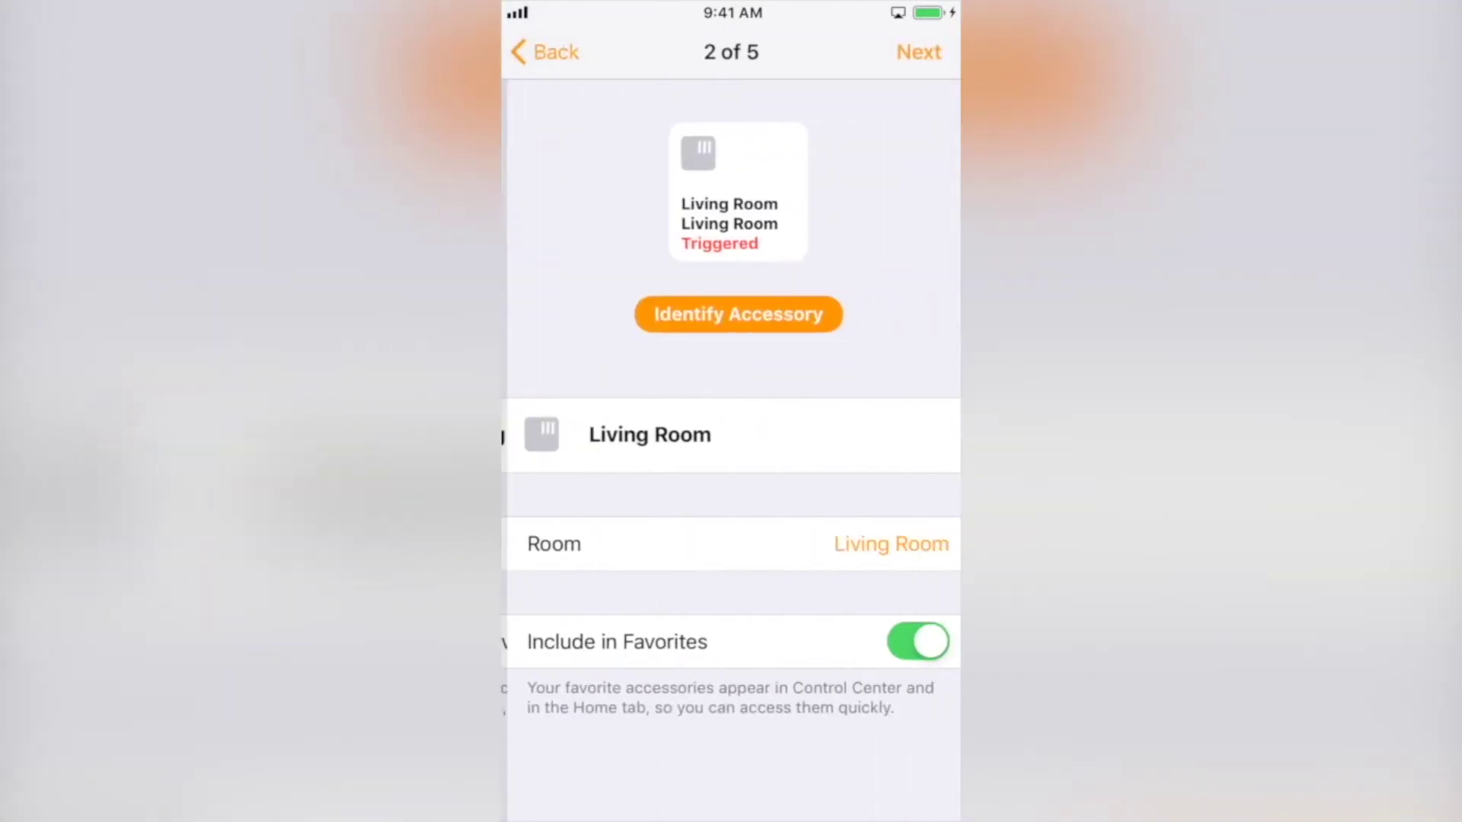
click(918, 52)
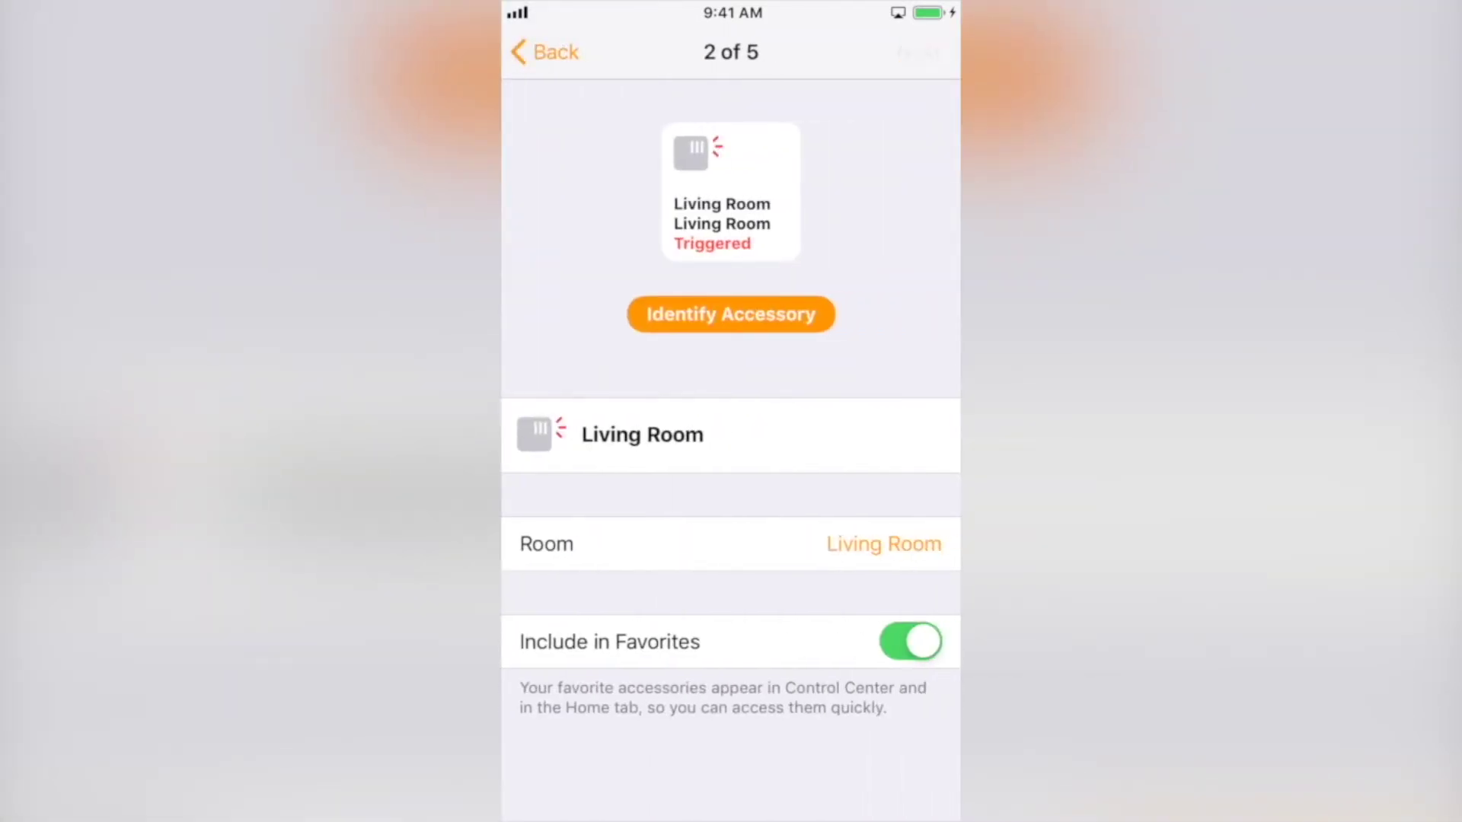